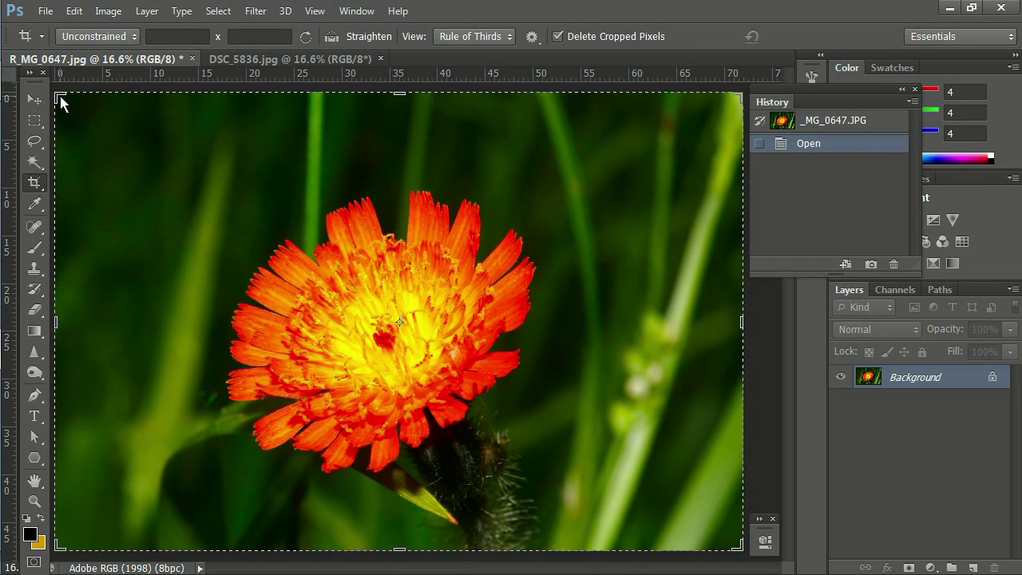
Step: Crop the photo closer around the orange flower, shift the flower within the frame, rotate the image slightly, and apply the crop
left_click_drag(61, 102, 104, 141)
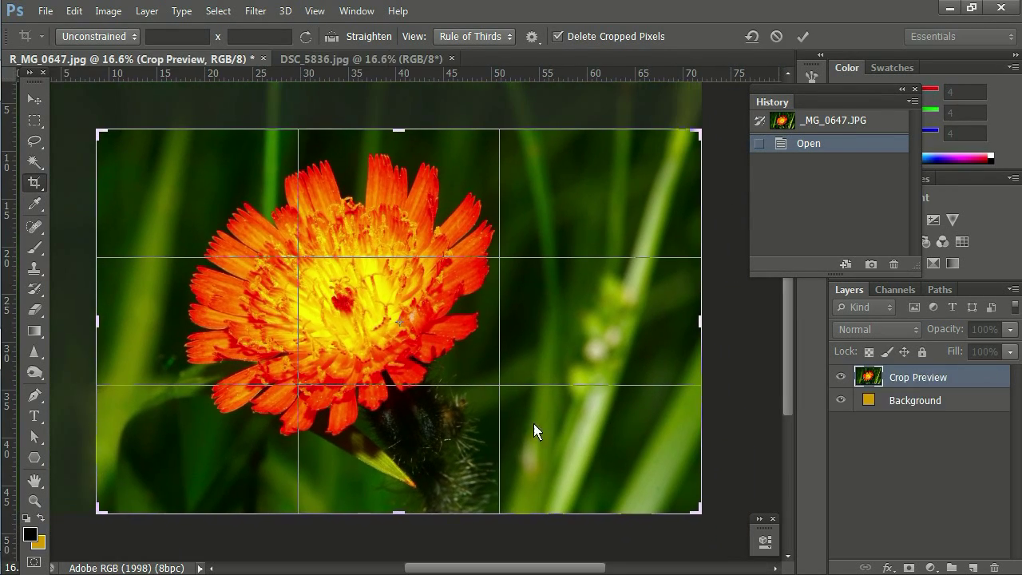
left_click_drag(701, 515, 641, 494)
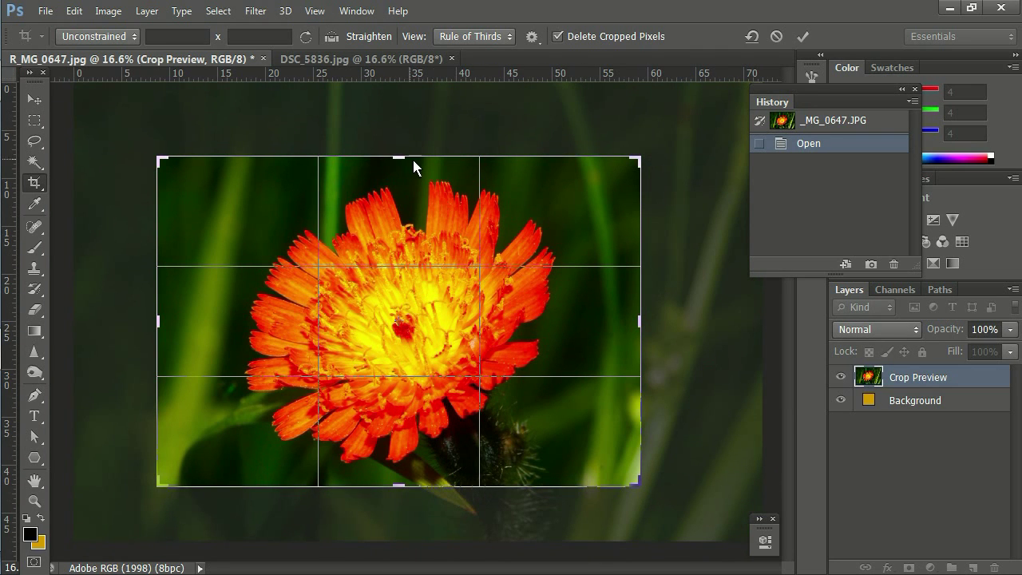
left_click_drag(374, 328, 411, 335)
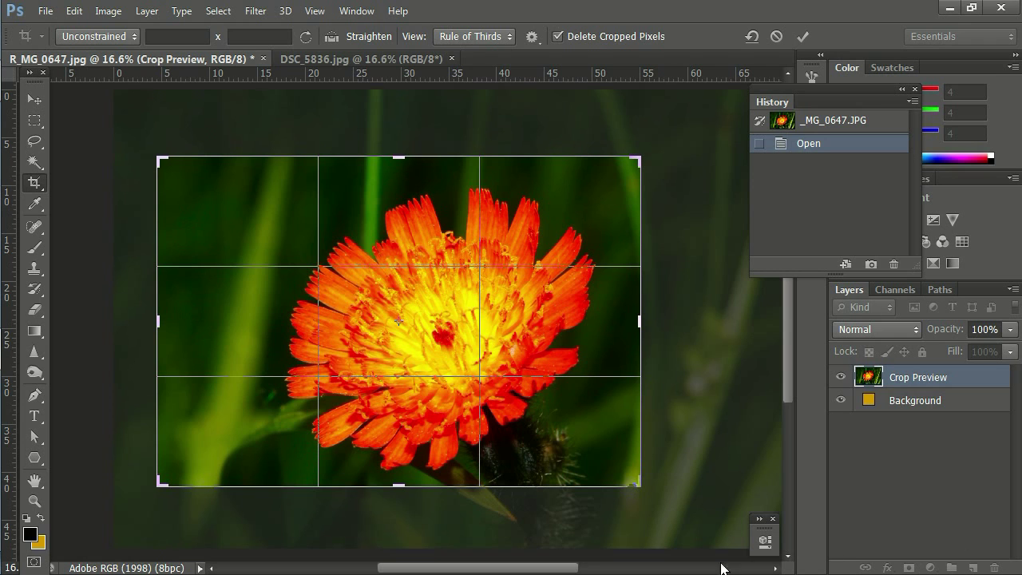
key("ctrl+minus")
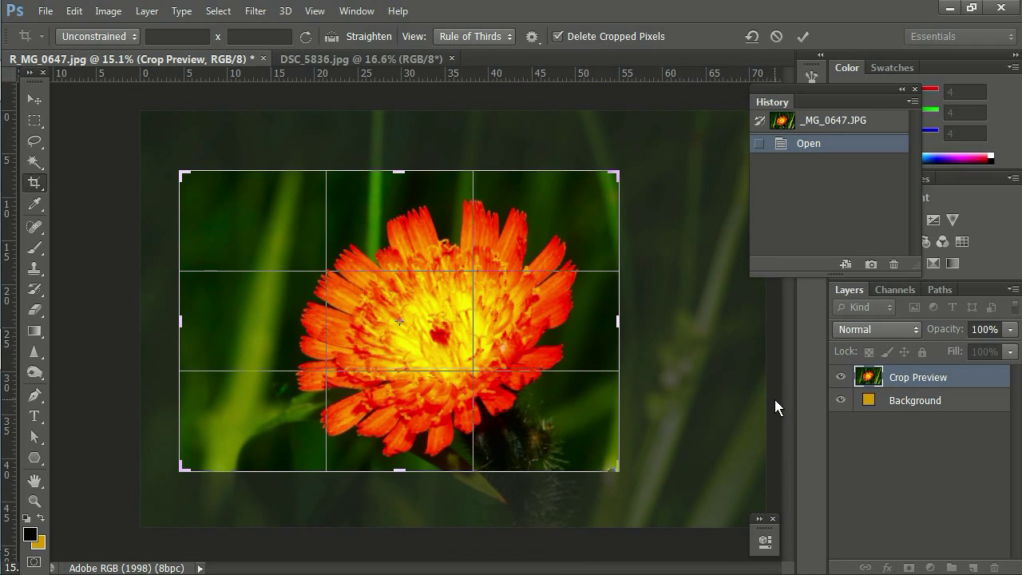
mouse_move(774, 397)
left_mouse_down()
mouse_move(774, 383)
mouse_move(774, 392)
left_mouse_up()
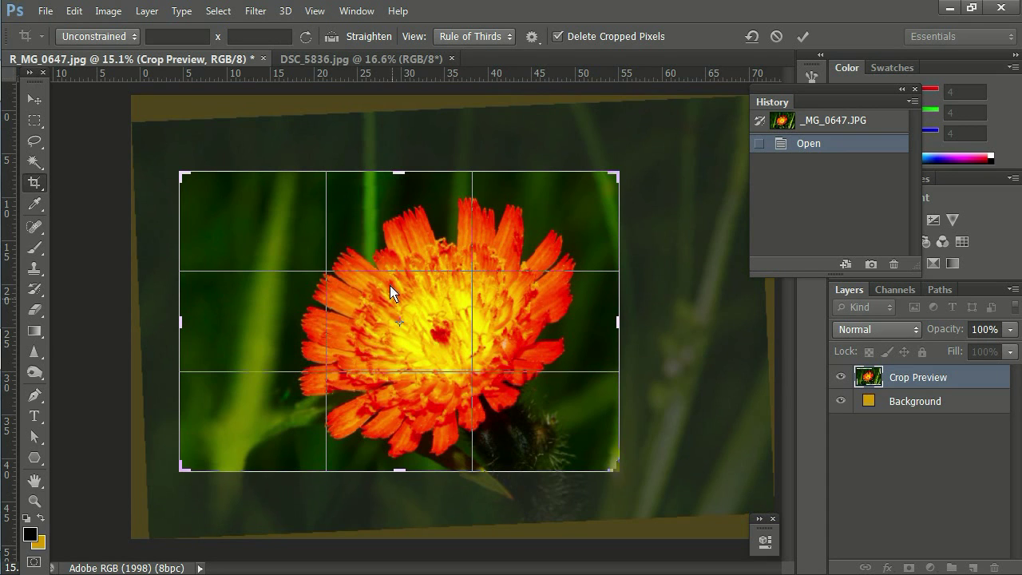
mouse_move(442, 314)
left_mouse_down()
mouse_move(424, 335)
mouse_move(425, 316)
left_mouse_up()
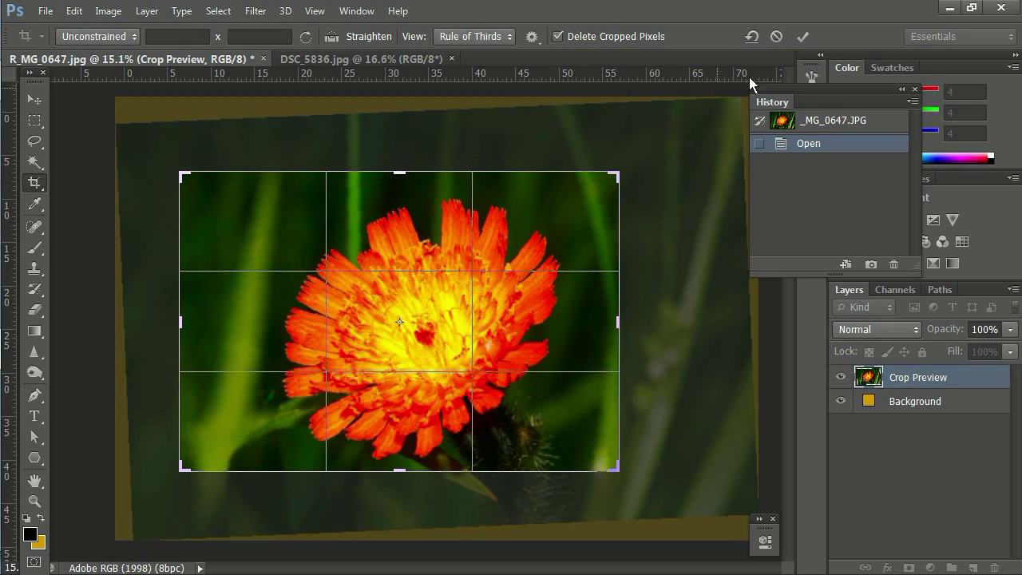
left_click(803, 37)
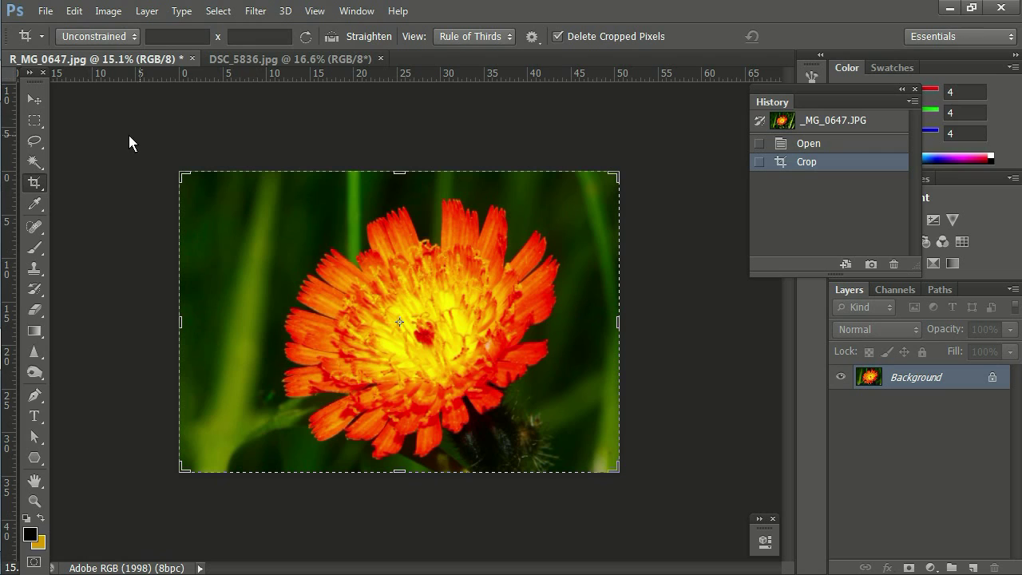
Step: Open the image size settings for the cropped photo and set the resolution to 300 pixels/inch
left_click(107, 12)
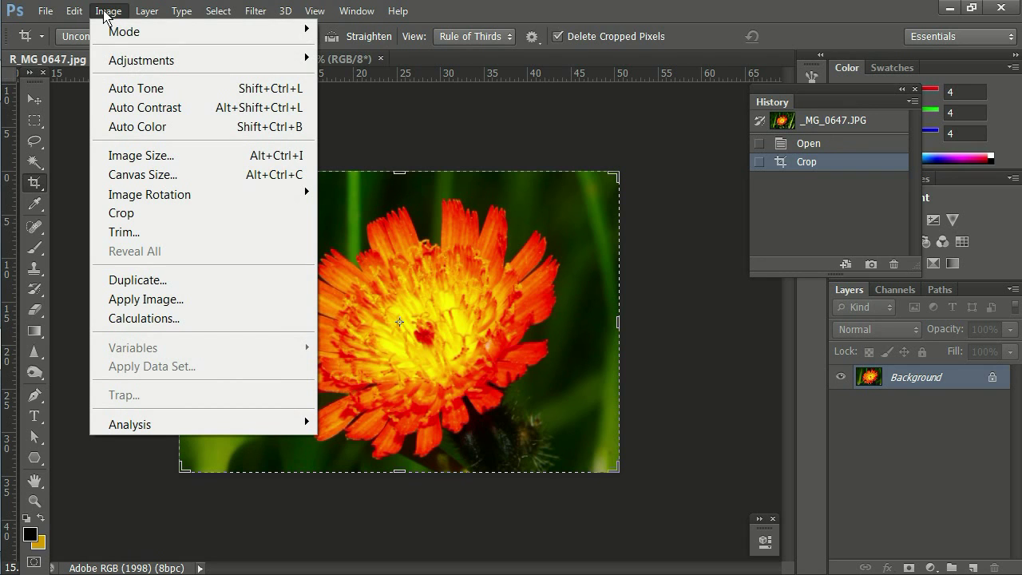
left_click(128, 157)
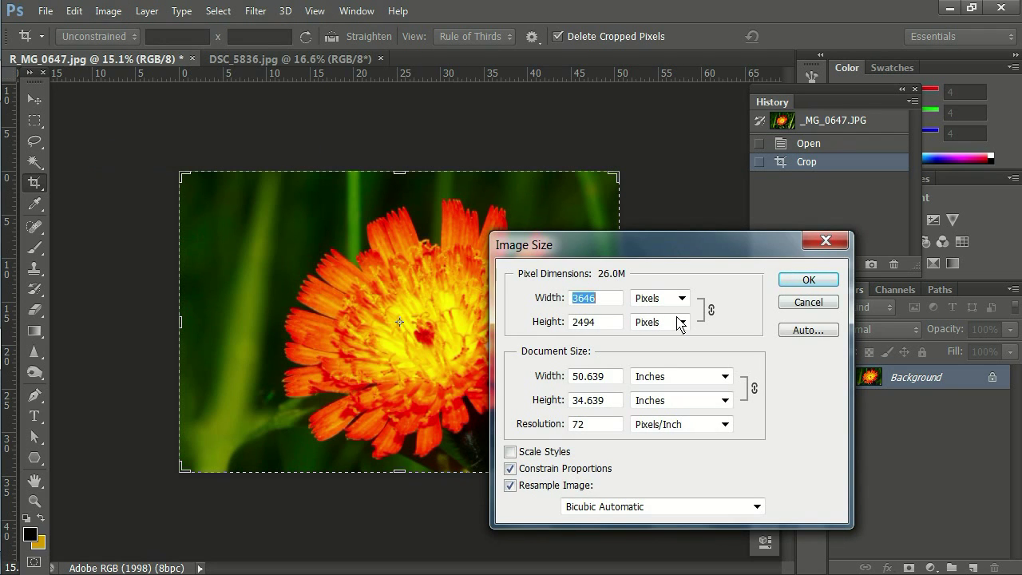
left_click_drag(654, 252, 689, 244)
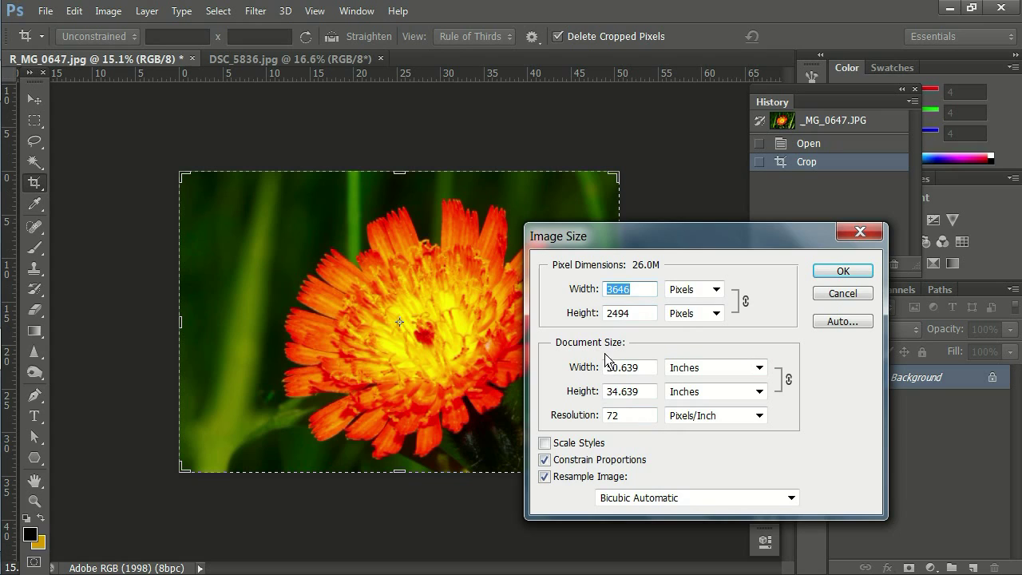
double_click(639, 417)
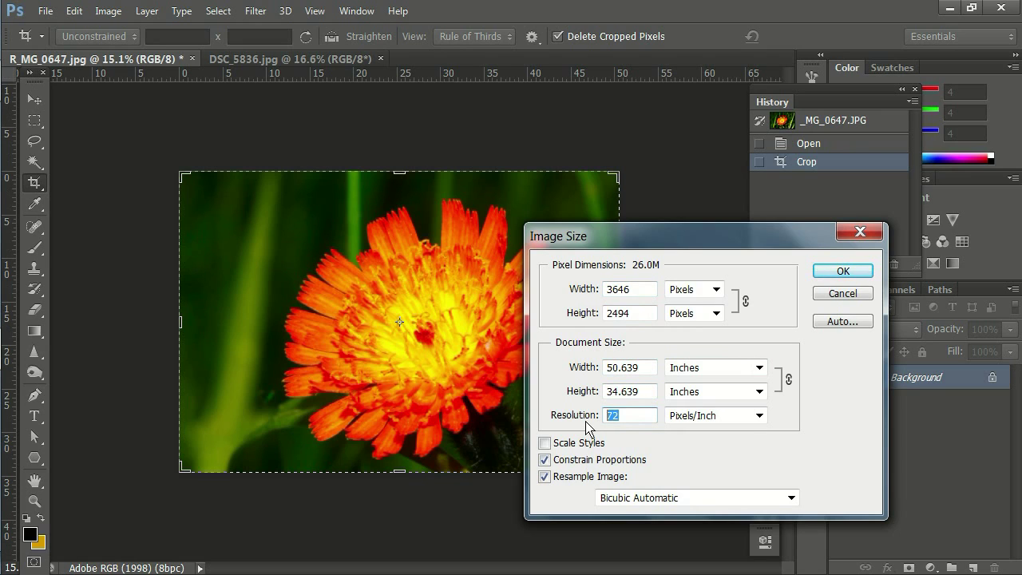
type("30")
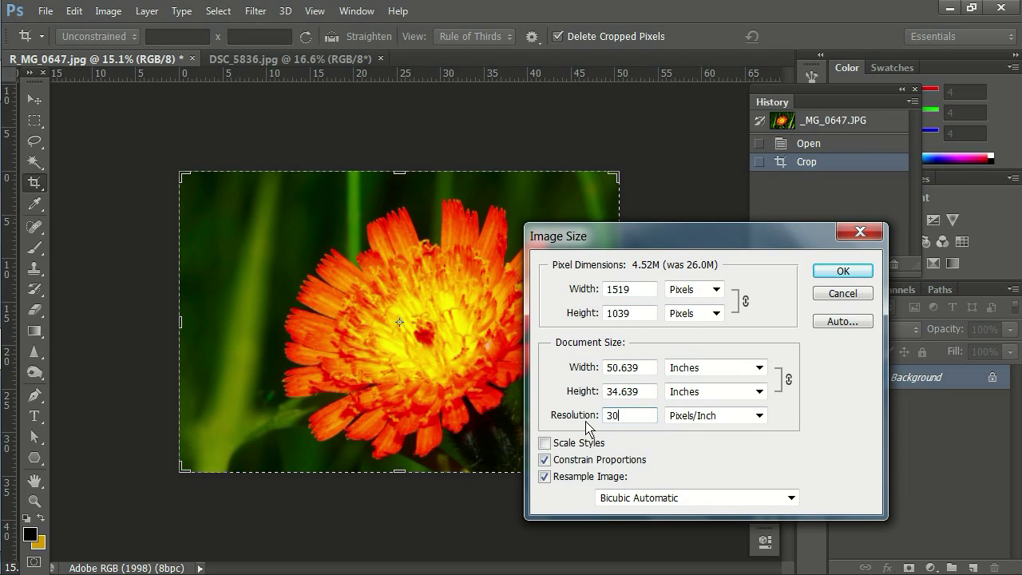
type("0")
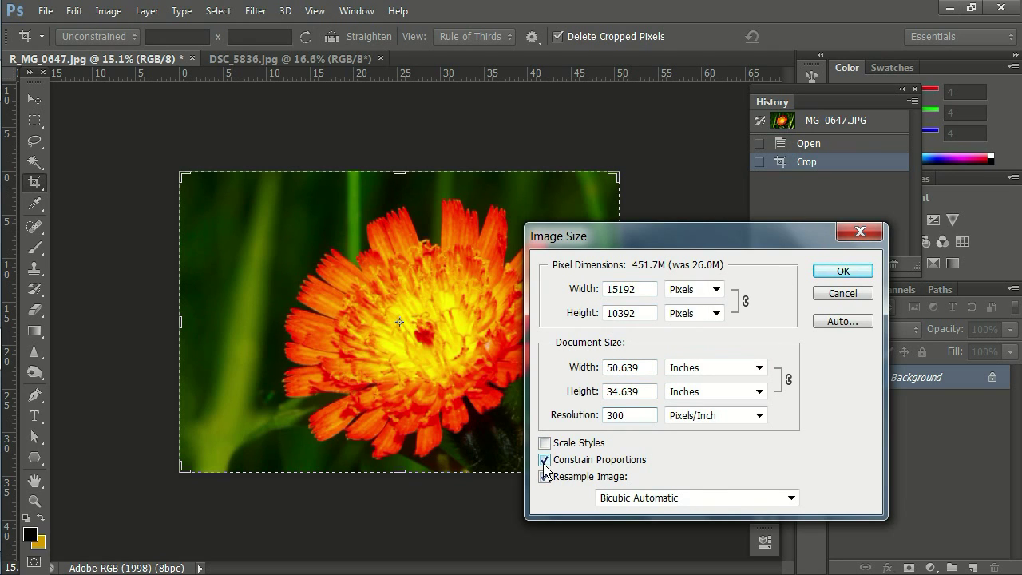
Step: Return the resolution to 72 pixels/inch and enter 300 pixels/inch again to compare the resulting pixel dimensions
key("BackSpace")
key("BackSpace")
key("BackSpace")
type("72")
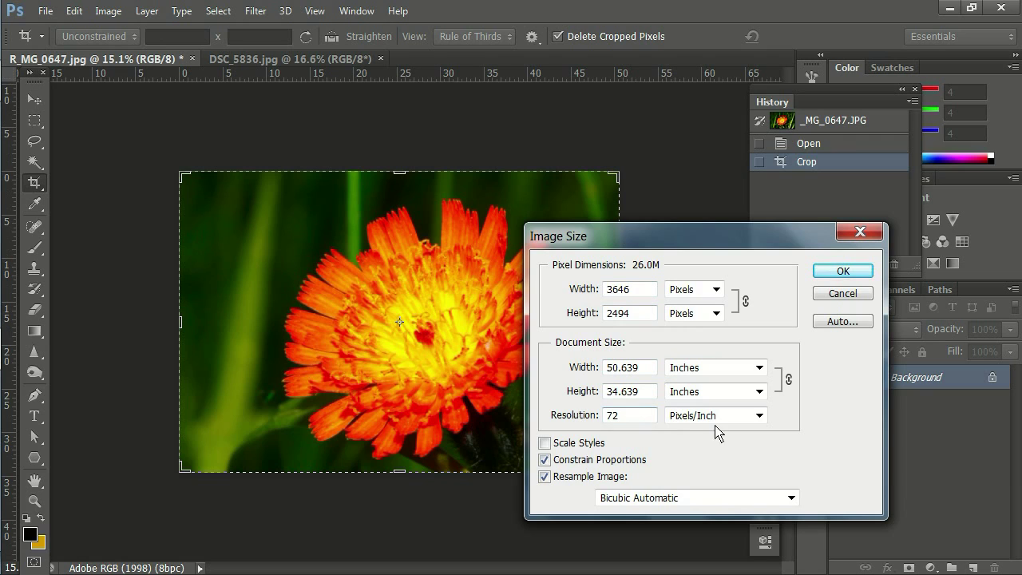
left_click_drag(626, 416, 579, 416)
type("300")
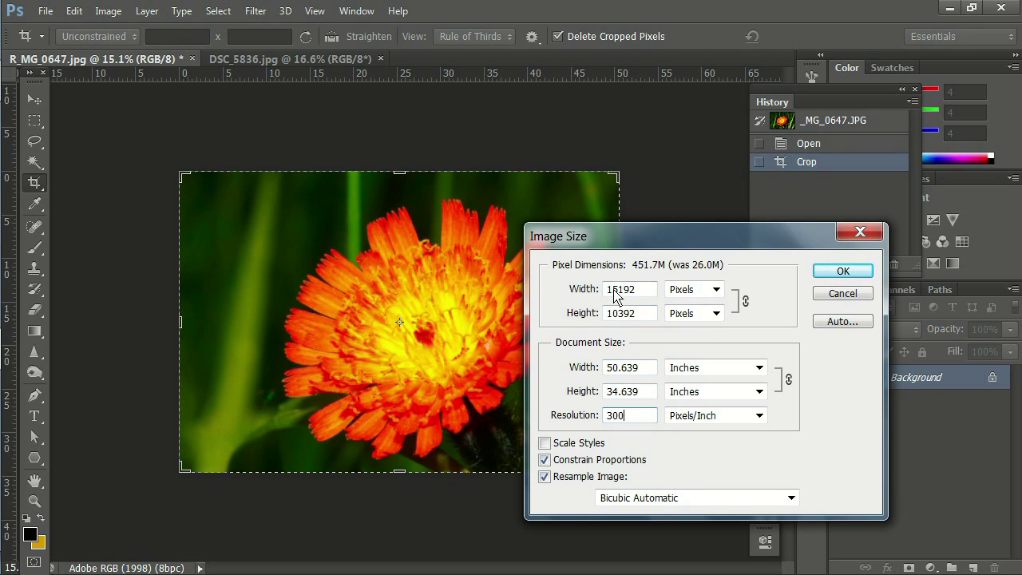
Step: Set the pixel width to 1024 with Bicubic Sharper (best for reduction) resampling, and apply the resize
left_click_drag(641, 292, 570, 295)
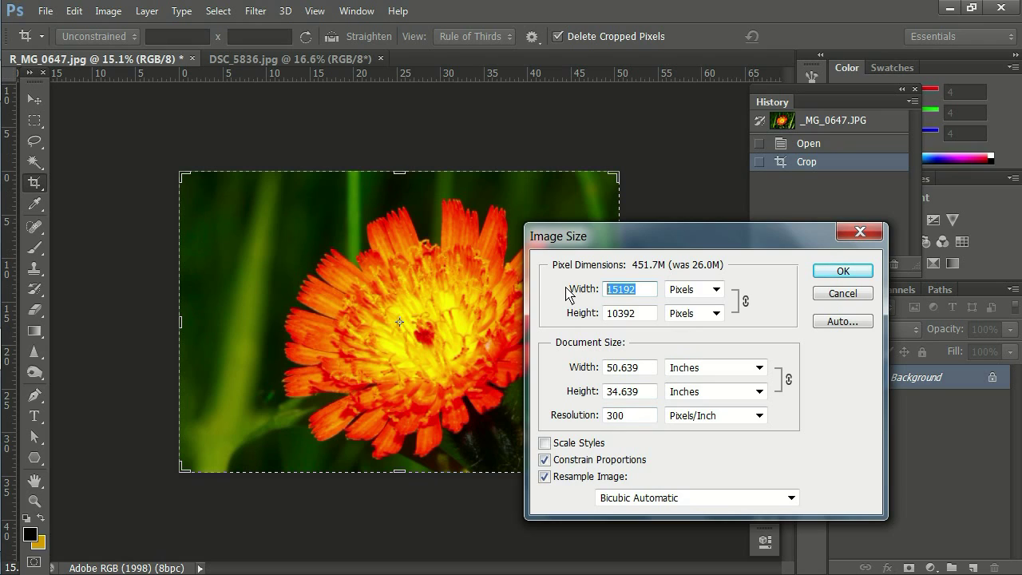
type("1024")
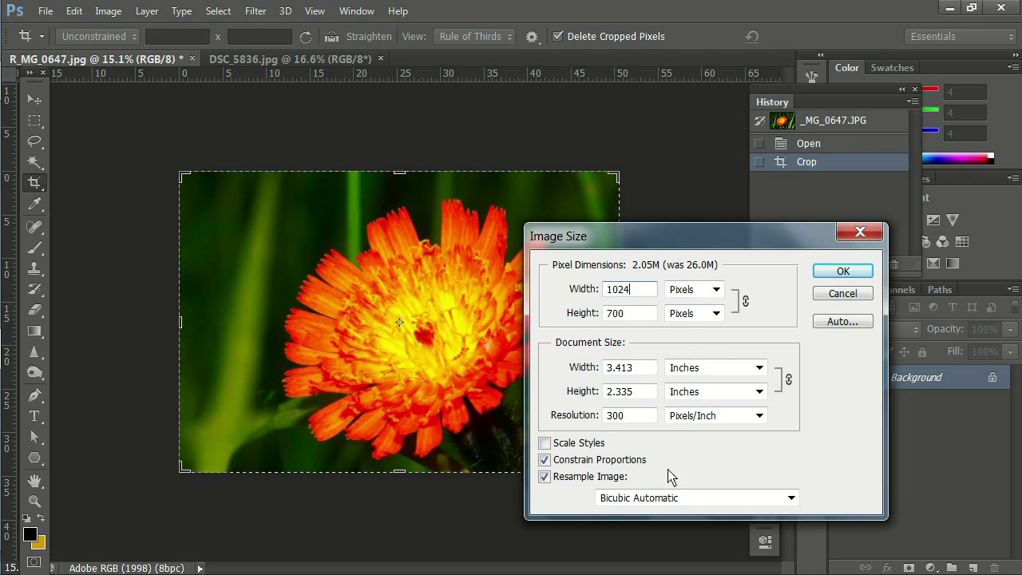
left_click(791, 497)
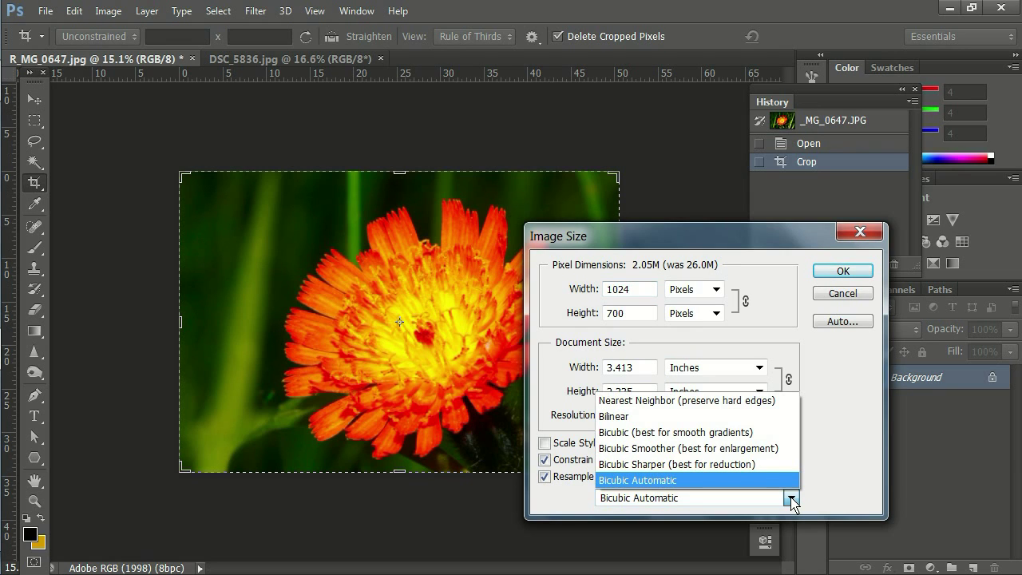
left_click(685, 464)
left_click(849, 273)
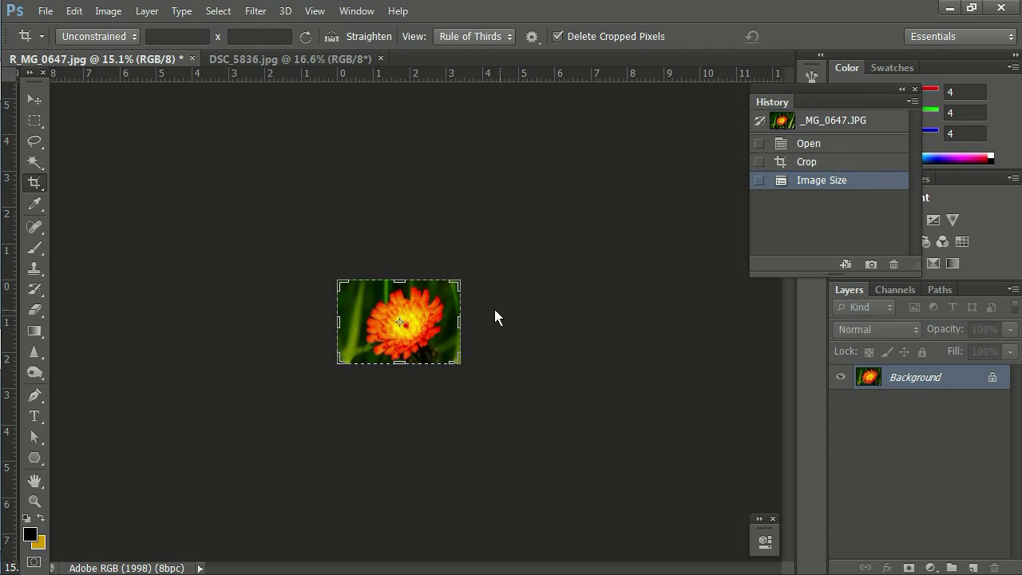
Step: Open the Unsharp Mask filter on the resized flower photo with most of the flower in view
scroll(524, 315, "up", 2)
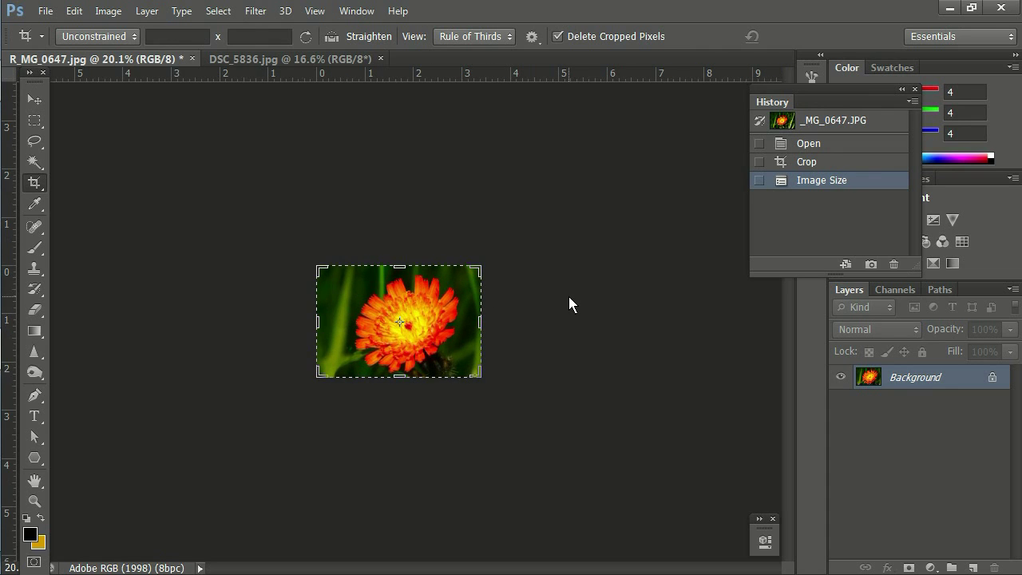
scroll(569, 303, "up", 4)
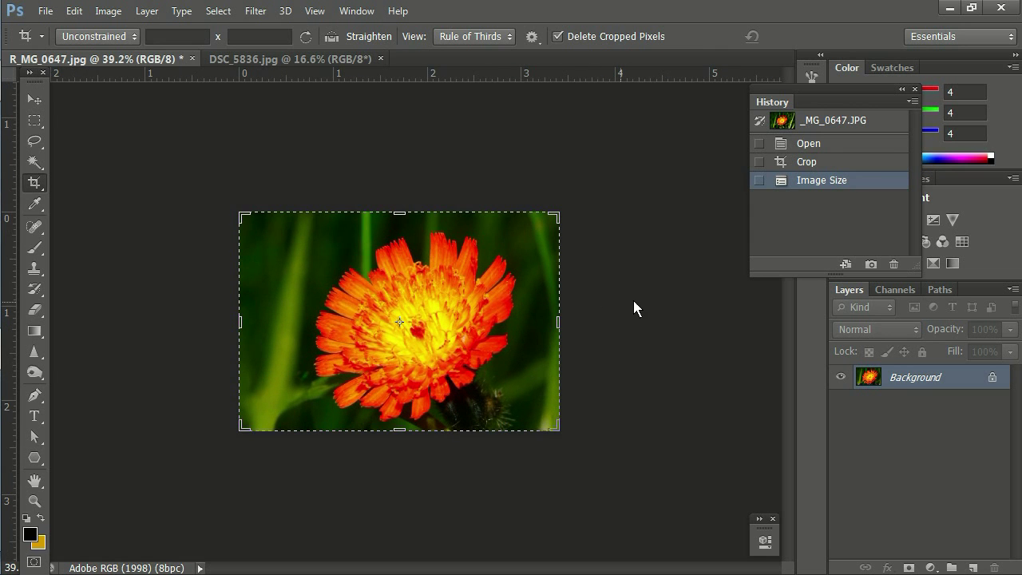
scroll(631, 307, "up", 1)
scroll(633, 306, "up", 1)
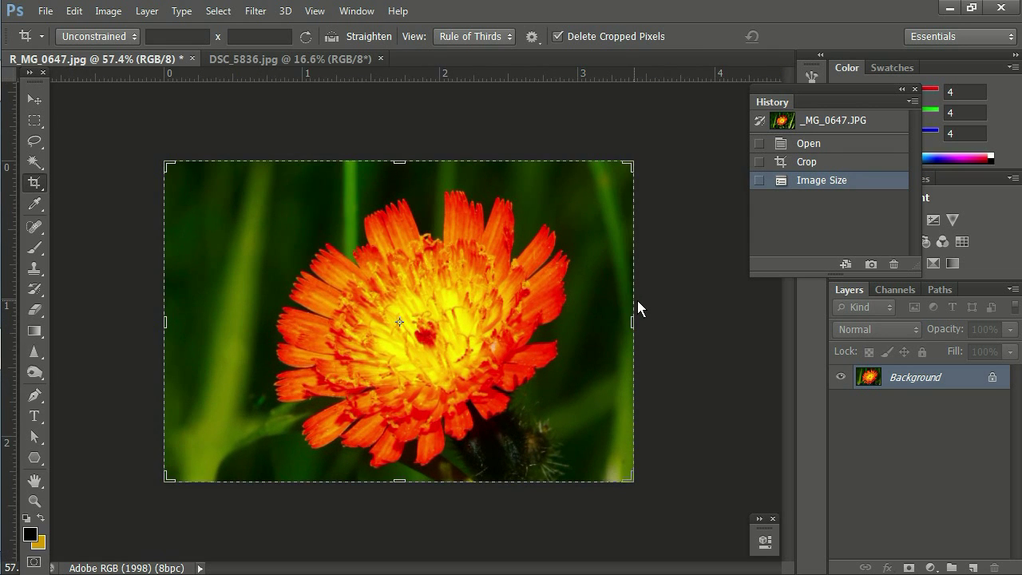
scroll(702, 311, "up", 1)
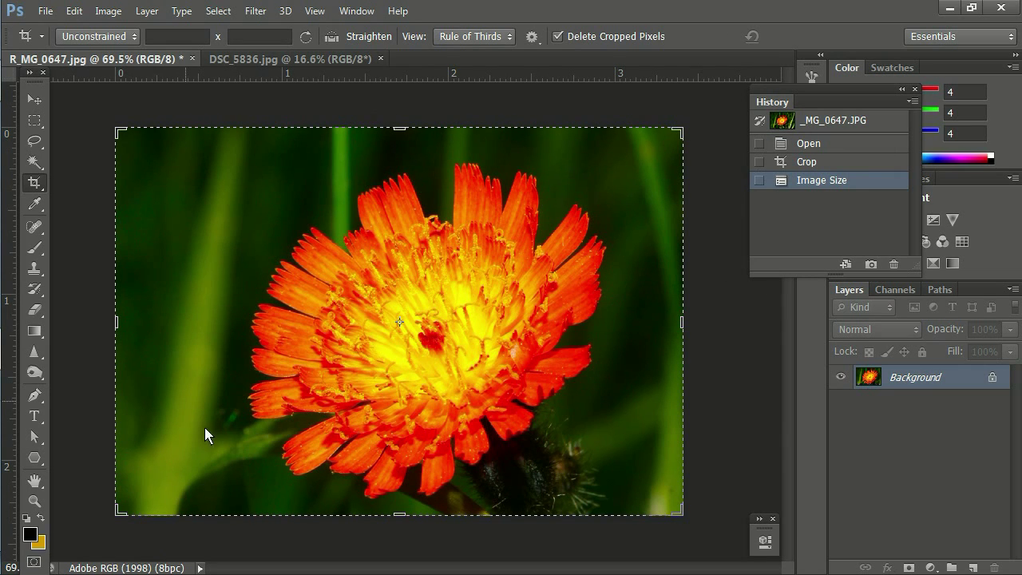
left_click(257, 12)
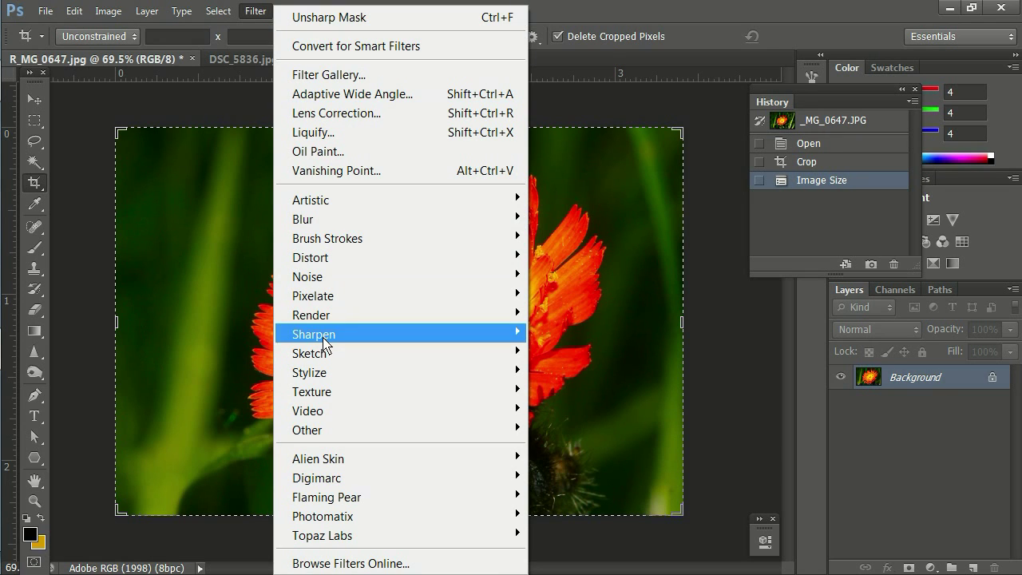
mouse_move(324, 343)
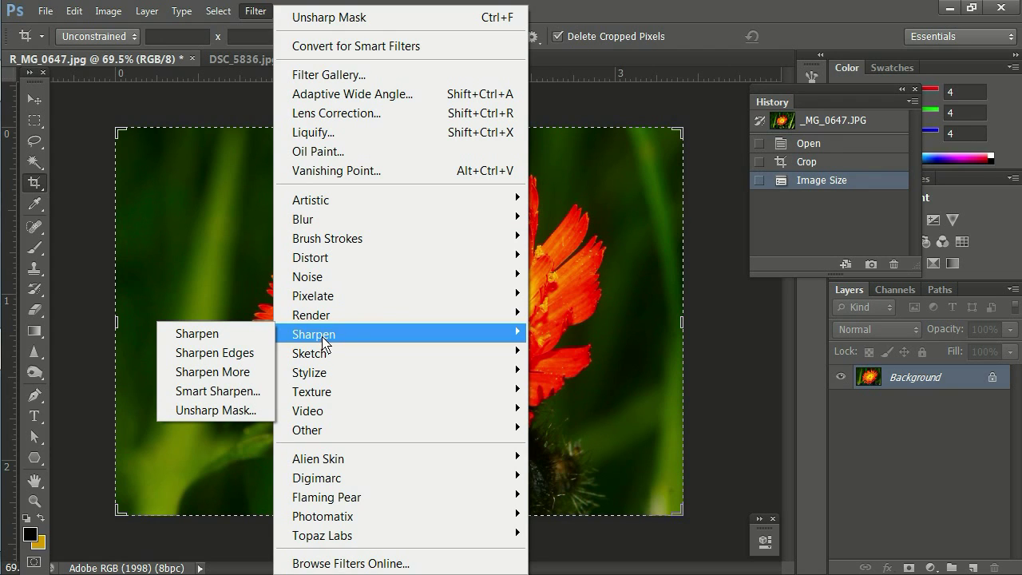
left_click(204, 410)
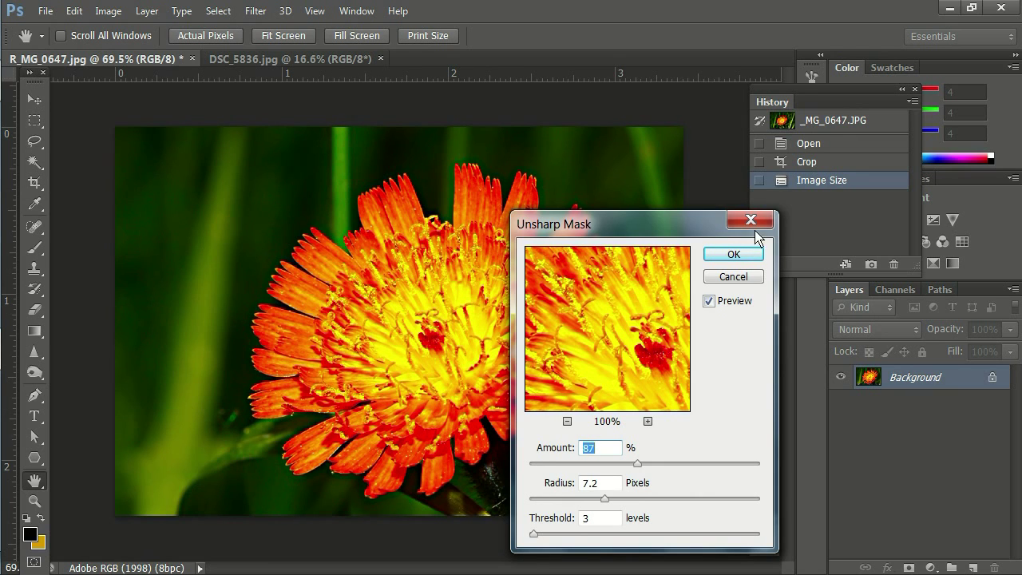
left_click_drag(632, 227, 655, 221)
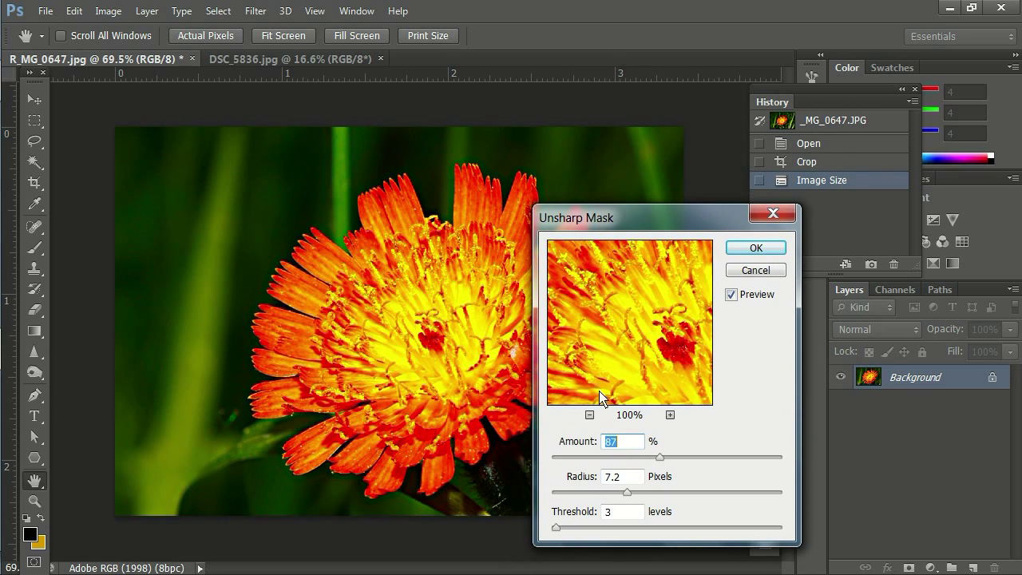
Step: Compare the flower with and without the current Unsharp Mask sharpening
left_click(624, 316)
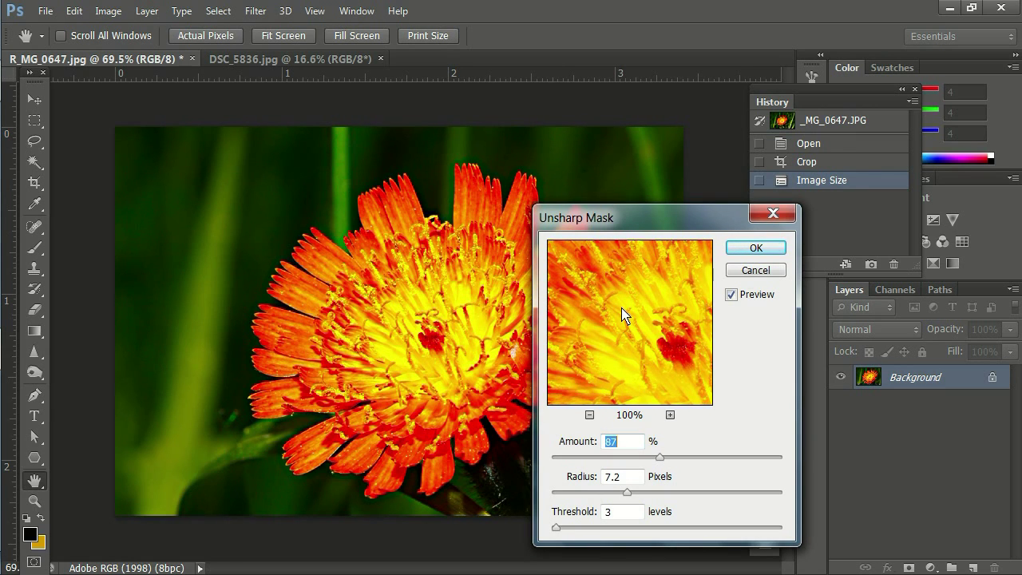
left_click(731, 294)
left_click(733, 294)
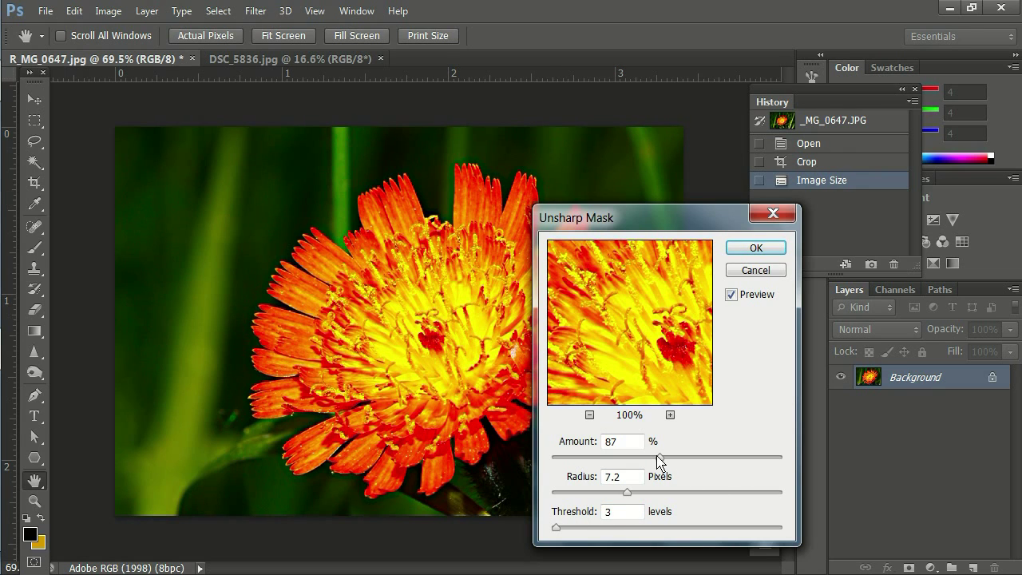
Step: Raise the Unsharp Mask amount to 301% and compare the flower with and without the effect
left_click_drag(662, 459, 765, 470)
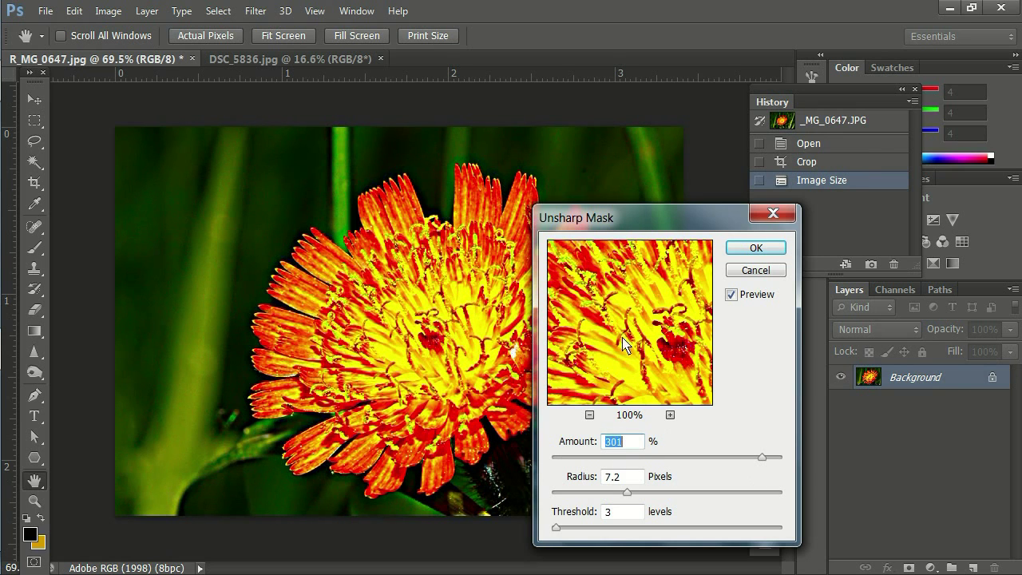
left_click(632, 327)
left_click(632, 327)
left_click(632, 327)
left_click(731, 296)
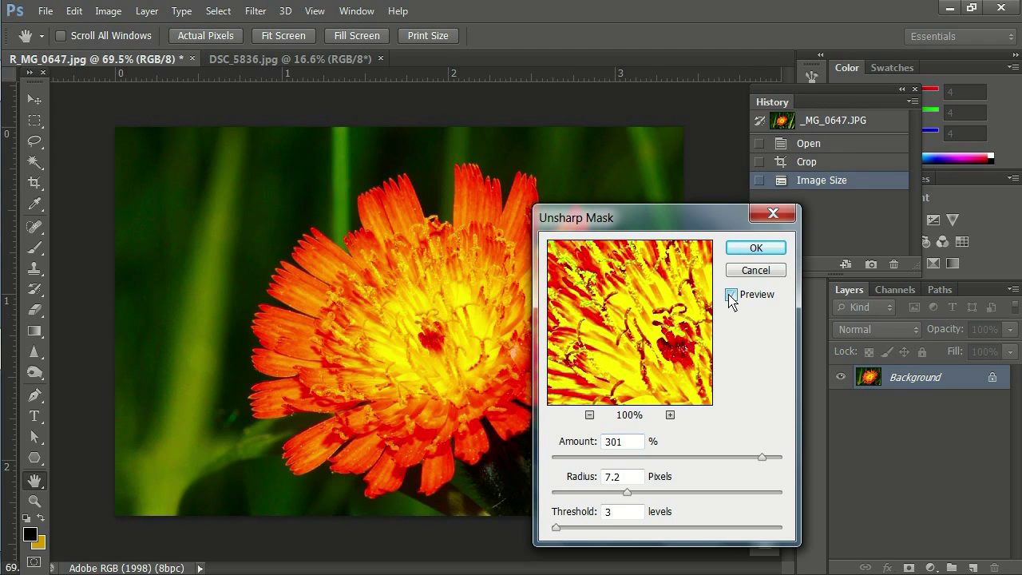
left_click(731, 297)
left_click(645, 316)
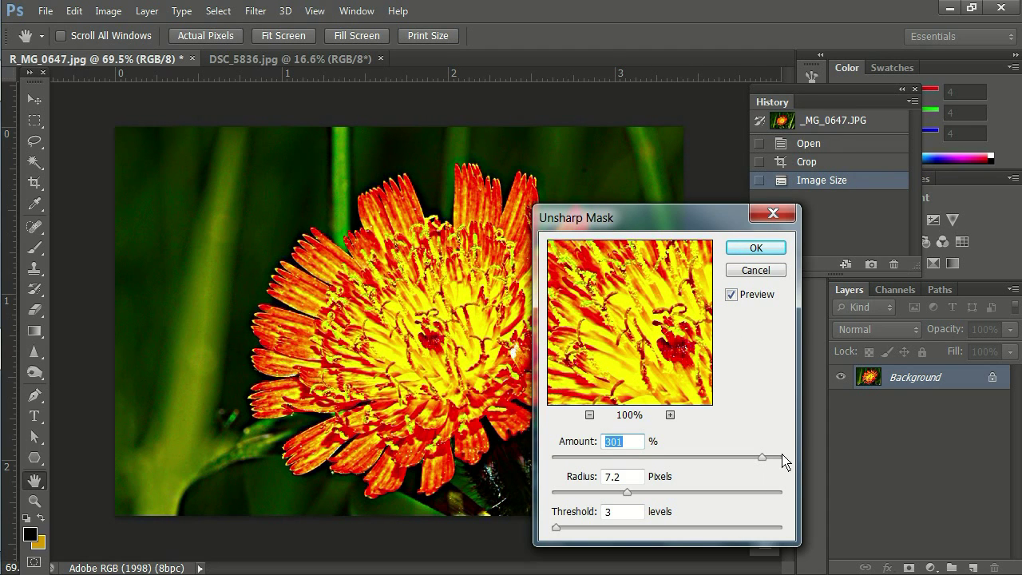
Step: Lower the sharpening amount and fine-tune it to 98%
left_click_drag(764, 463, 662, 466)
key("Up")
key("Up")
key("Up")
key("Up")
key("Up")
key("Up")
key("Up")
key("Up")
key("Up")
key("Up")
key("Up")
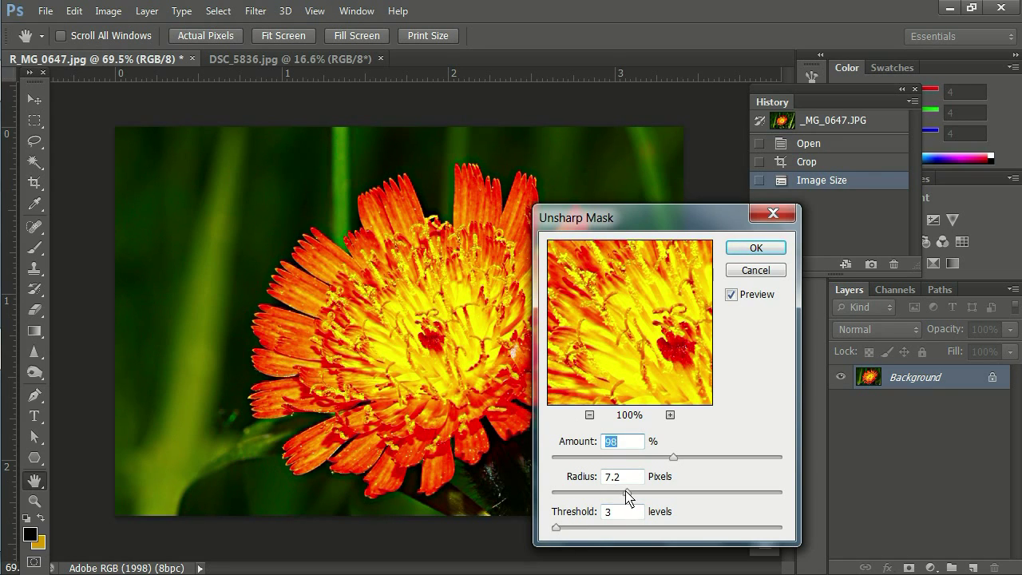
Step: Reduce the sharpening radius to 0.9 pixels and compare the image with and without the preview
left_click_drag(628, 492, 561, 492)
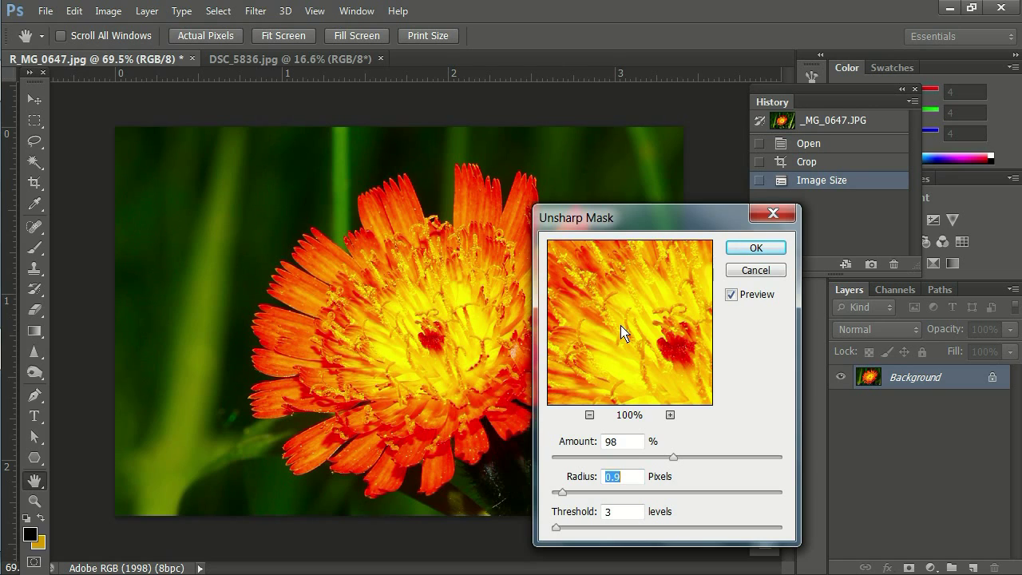
left_click(732, 296)
left_click(731, 296)
Step: Try sharpening radii of 629.6 and 14.4 pixels to compare their effect on the flower
left_click_drag(561, 496, 764, 499)
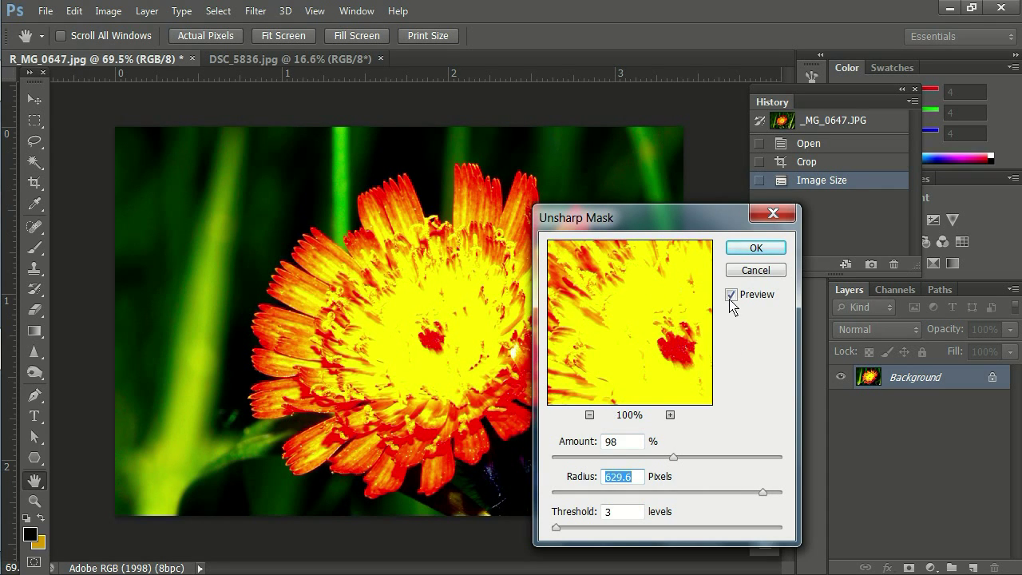
left_click(648, 492)
left_click(647, 494)
left_click(640, 325)
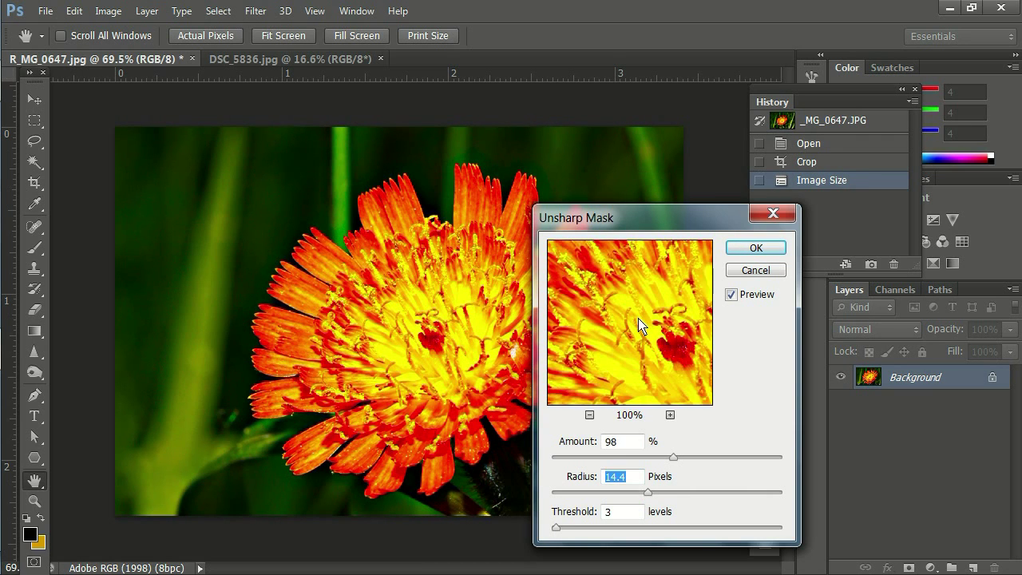
Step: Set the sharpening radius to 7.8 pixels and apply the Unsharp Mask to the flower photo
type("7.8")
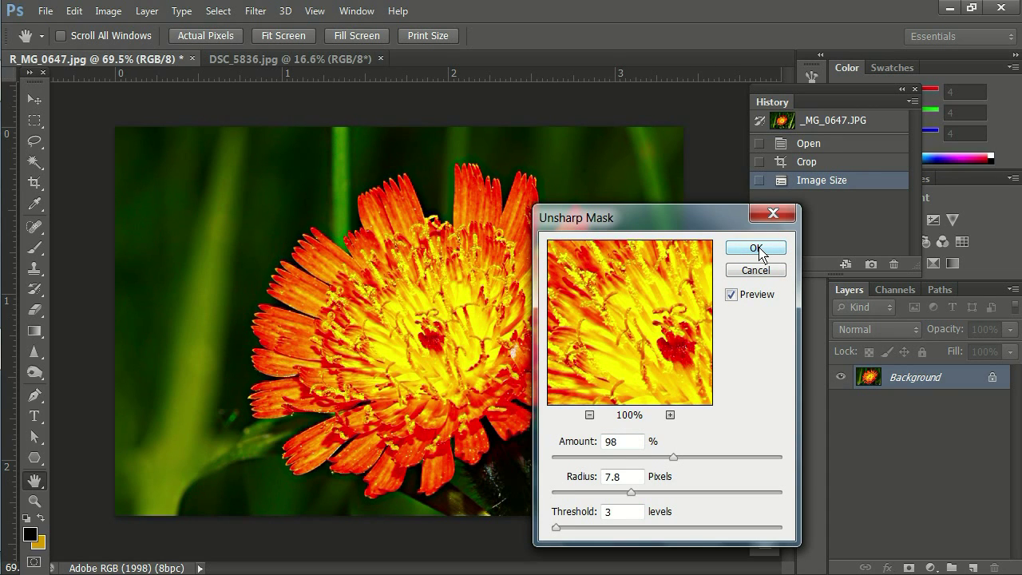
left_click(757, 248)
key("c")
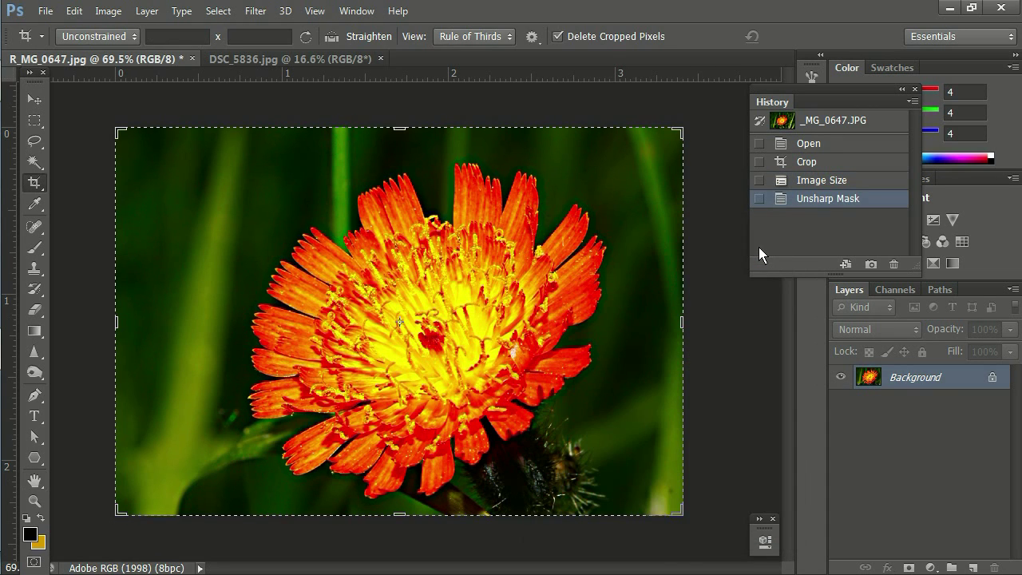
Step: Begin saving the sharpened flower photo as a separate file and choose JPEG as its format
left_click(46, 10)
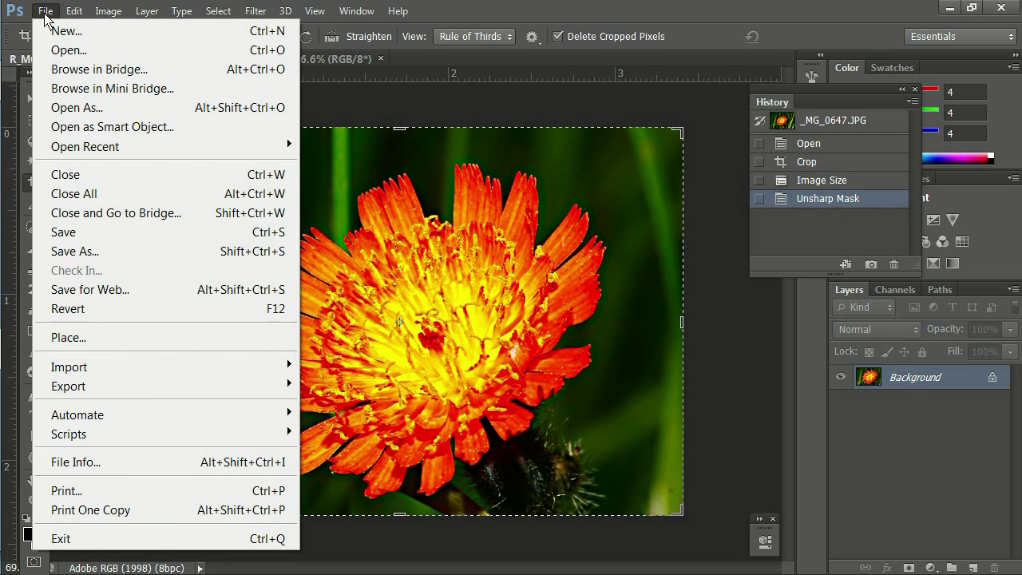
left_click(77, 255)
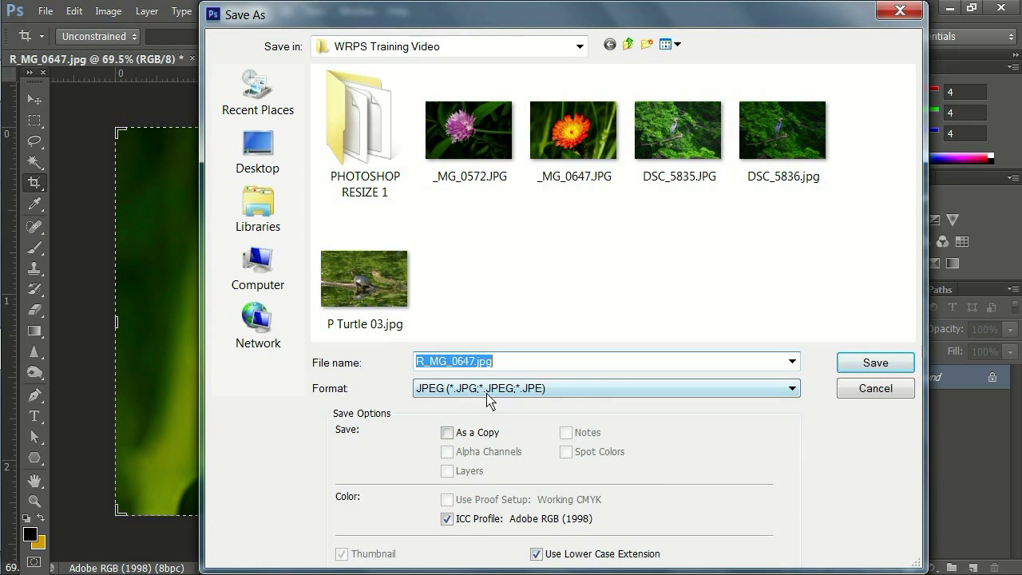
left_click(793, 389)
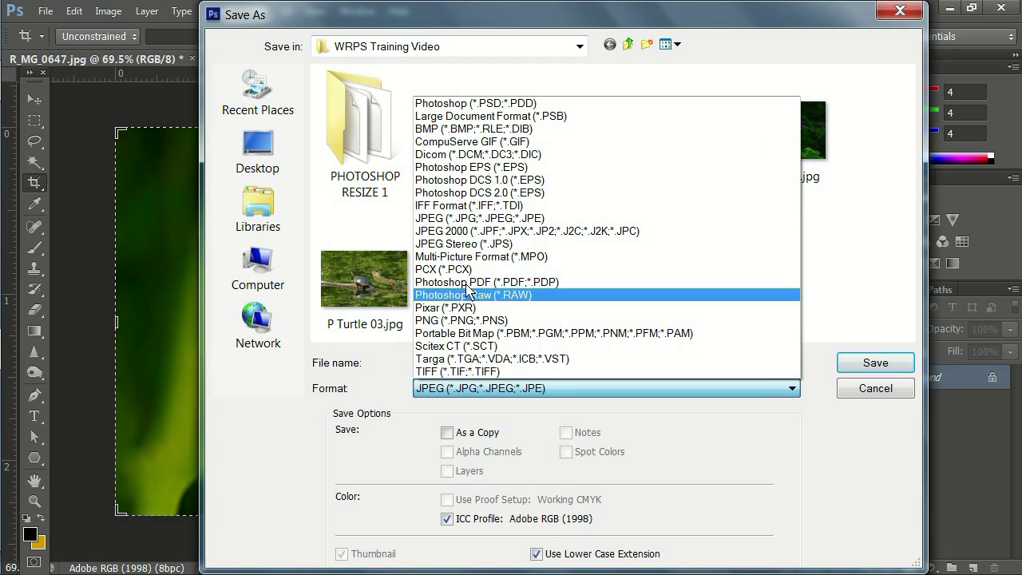
left_click(461, 218)
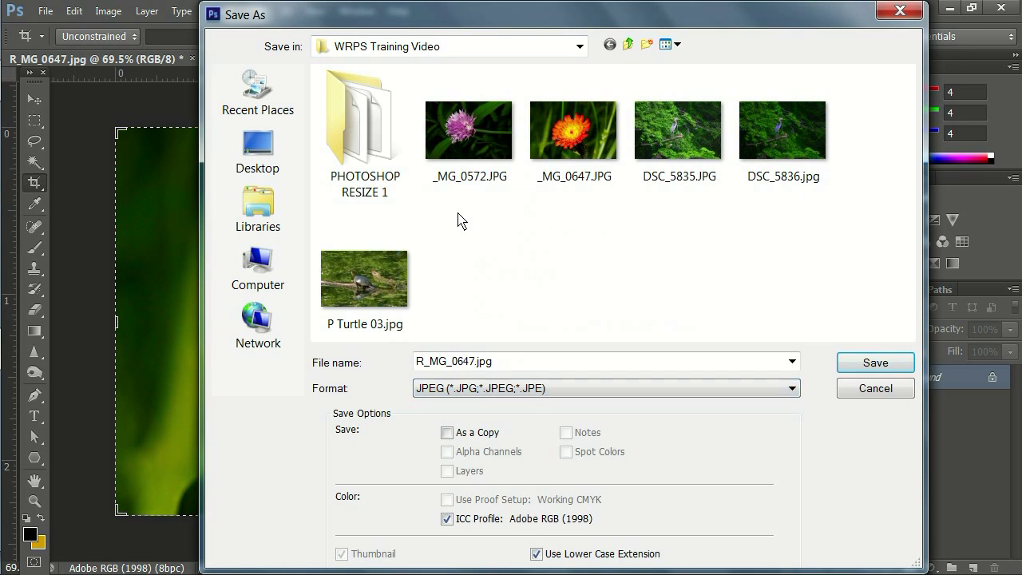